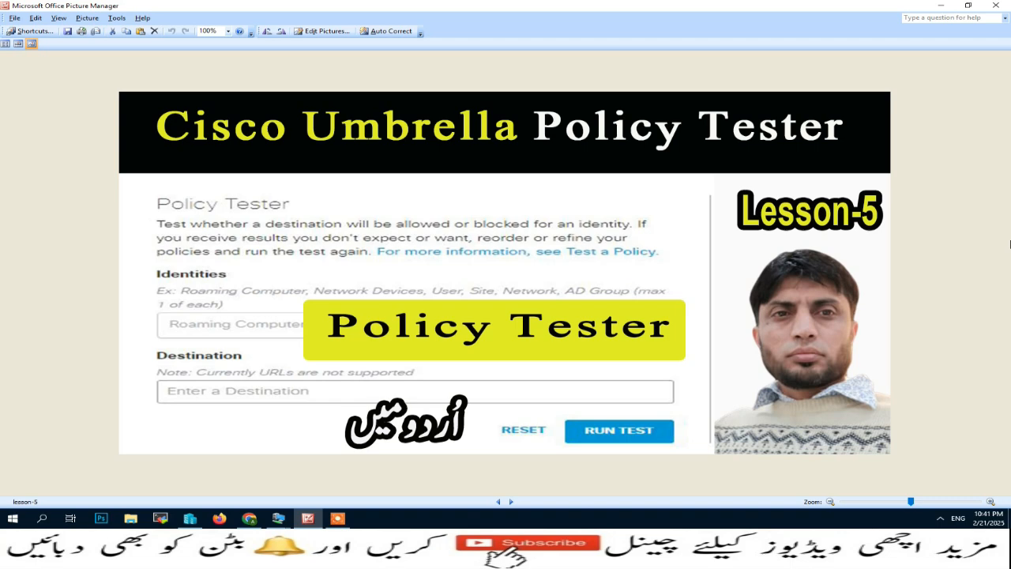
- Switch to the Cisco Umbrella (10.29) virtual machine window
{"action": "left_click", "coordinate": [251, 519]}
{"action": "left_click", "coordinate": [276, 520]}
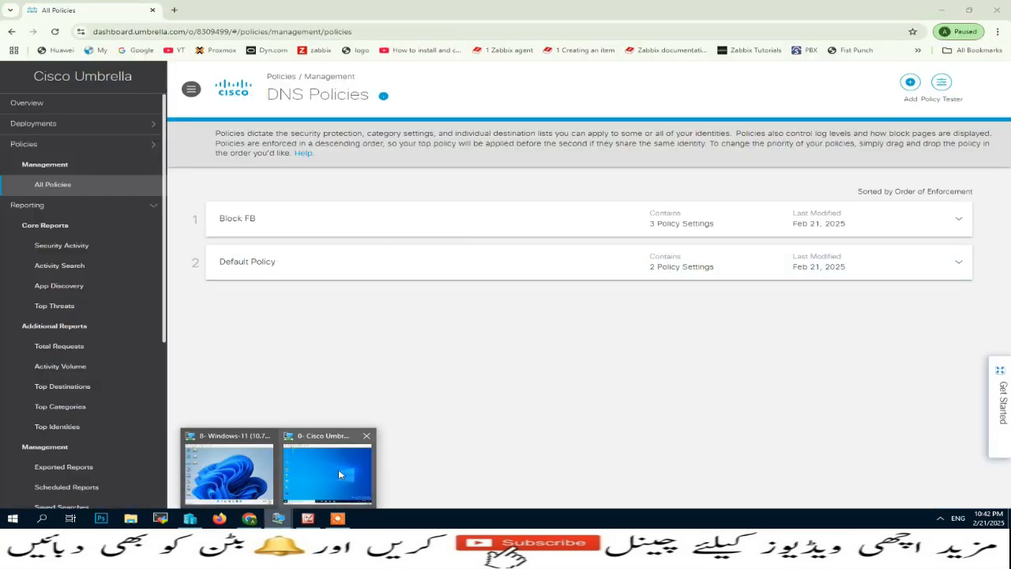
{"action": "left_click", "coordinate": [339, 473]}
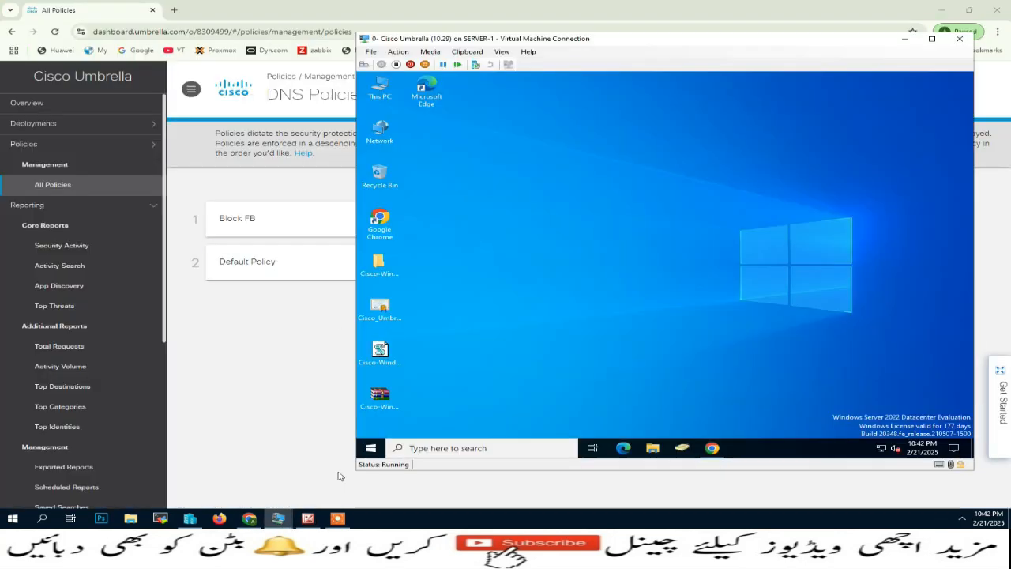
- Check access to facebook.com in Chrome on the virtual machine, closing the browser and minimizing the virtual machine window when done
{"action": "double_click", "coordinate": [380, 218]}
{"action": "left_click", "coordinate": [571, 117]}
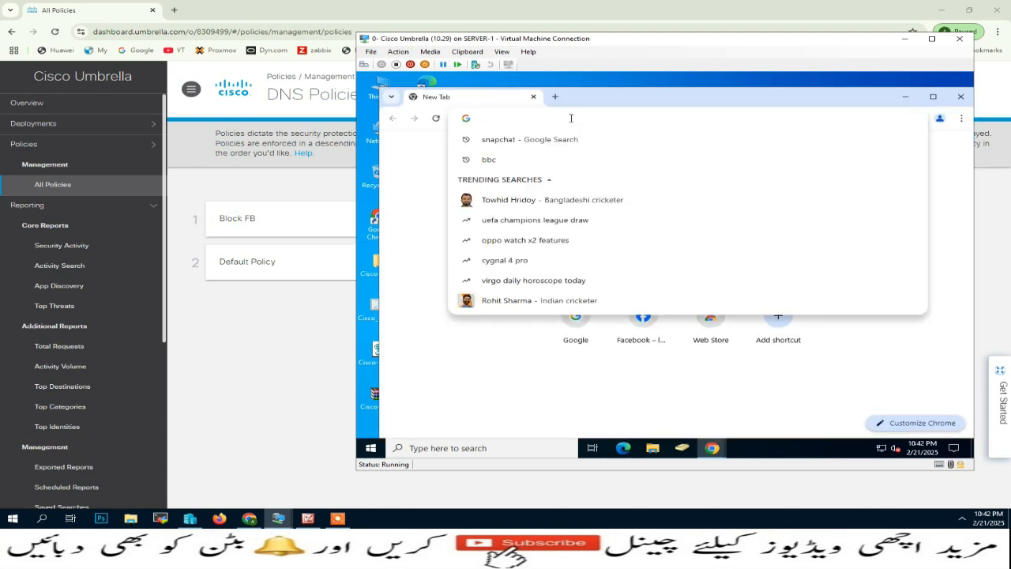
{"action": "type", "text": "facebook"}
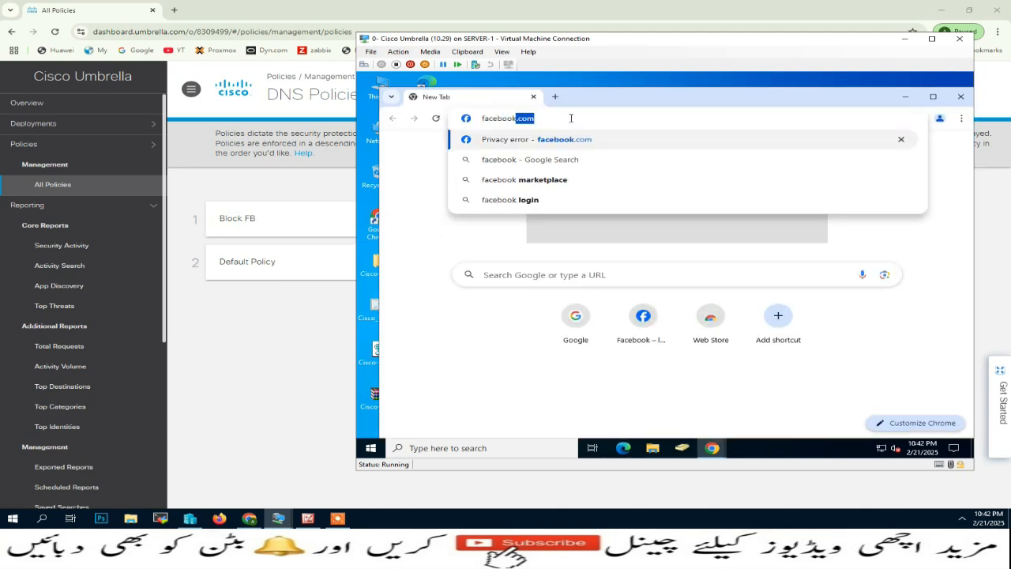
{"action": "type", "text": ".com"}
{"action": "key", "text": "Return"}
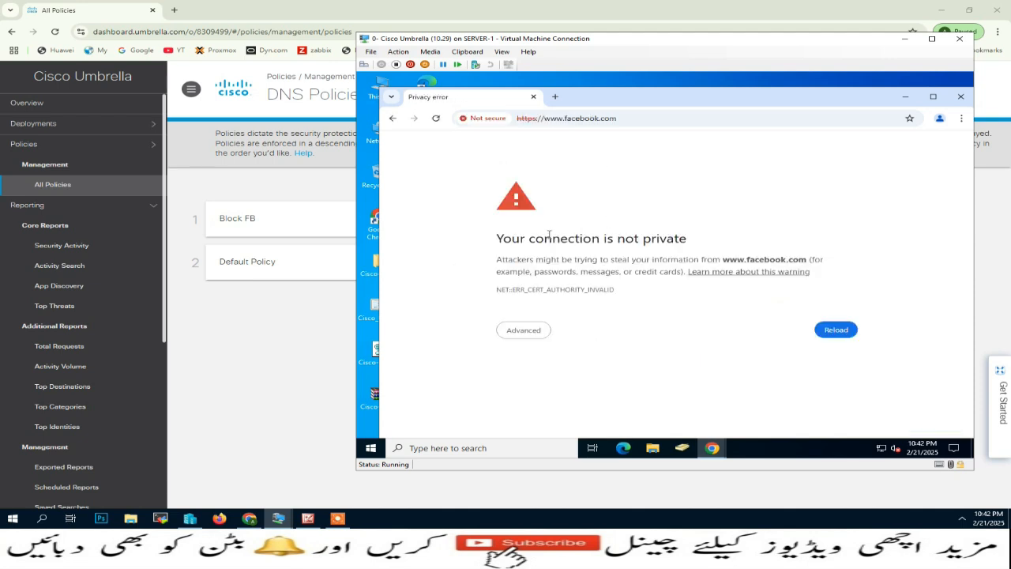
{"action": "left_click_drag", "start_coordinate": [500, 242], "coordinate": [708, 244]}
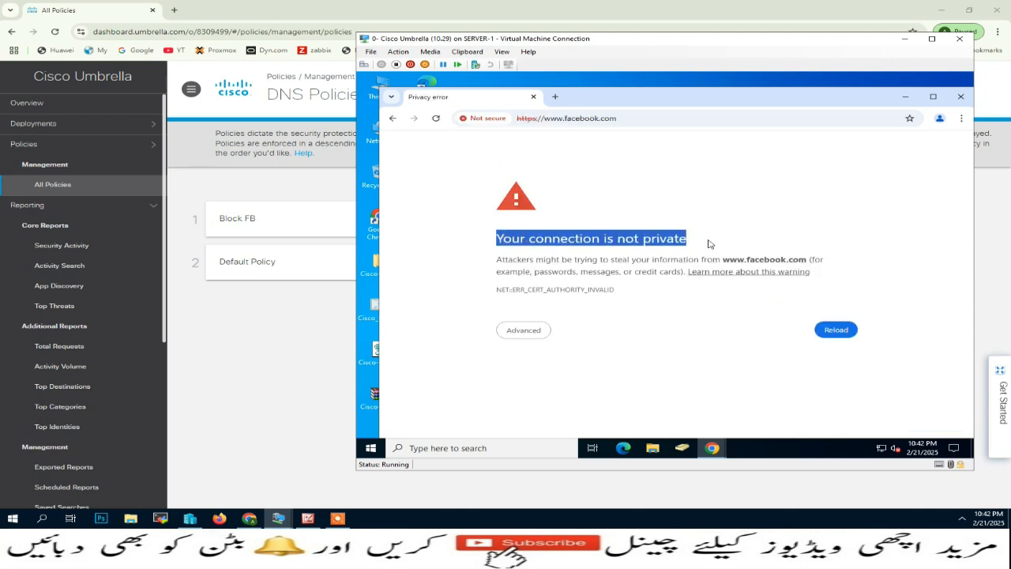
{"action": "left_click", "coordinate": [960, 96]}
{"action": "left_click", "coordinate": [904, 37]}
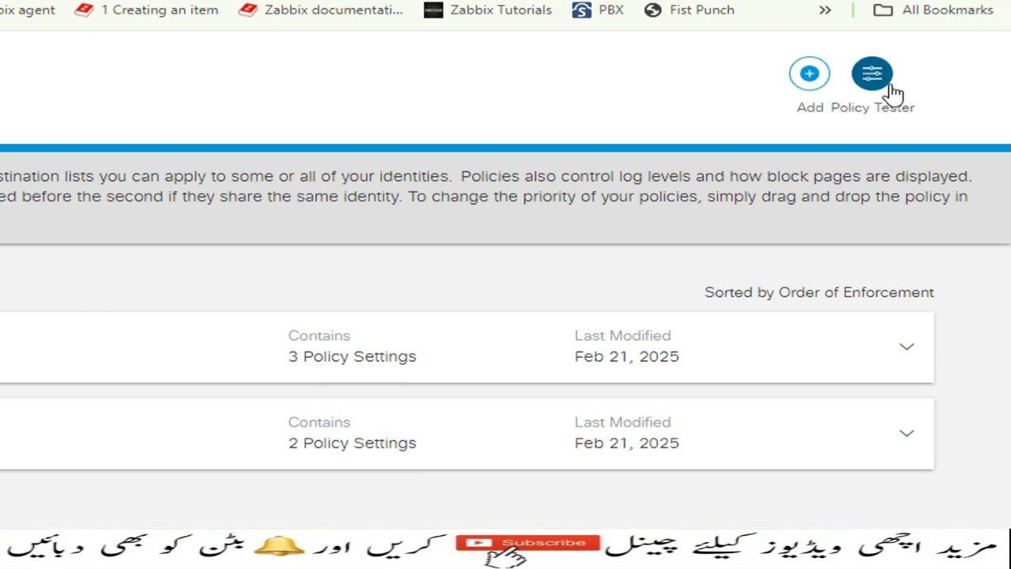
- Open the Policy Tester for the DNS policies and add the AD user as the identity
{"action": "left_click", "coordinate": [877, 79]}
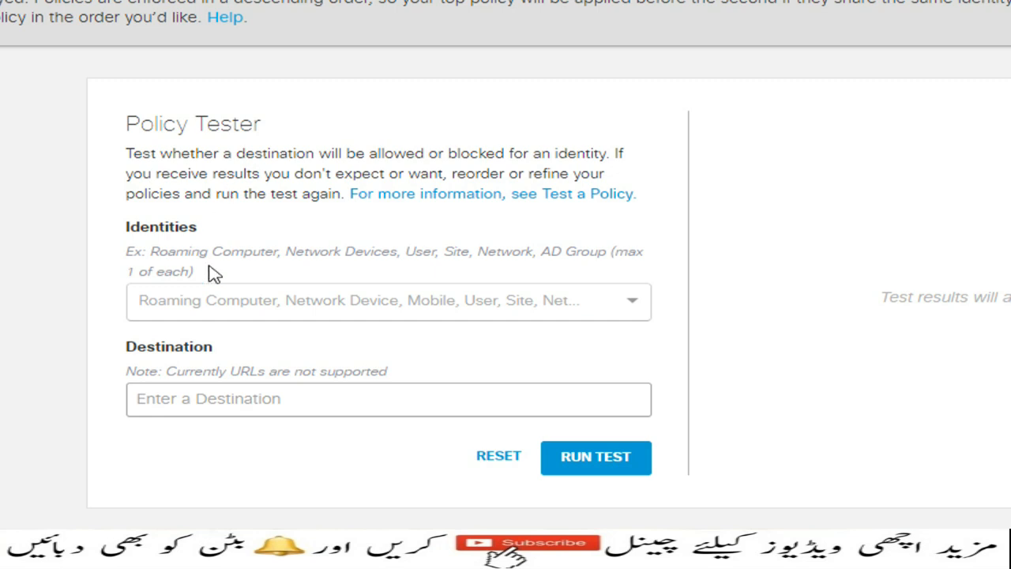
{"action": "left_click", "coordinate": [200, 304]}
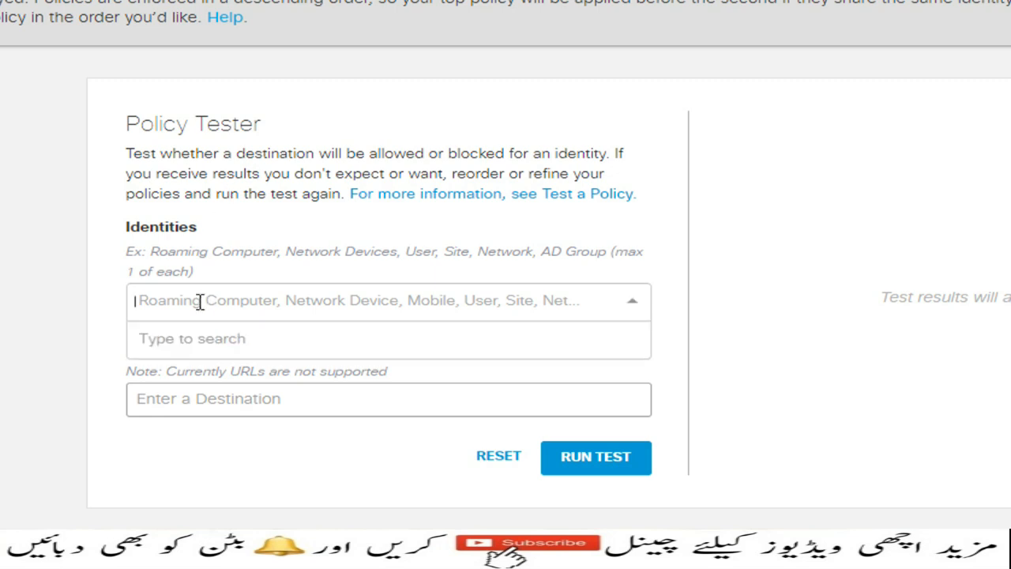
{"action": "type", "text": "bilal"}
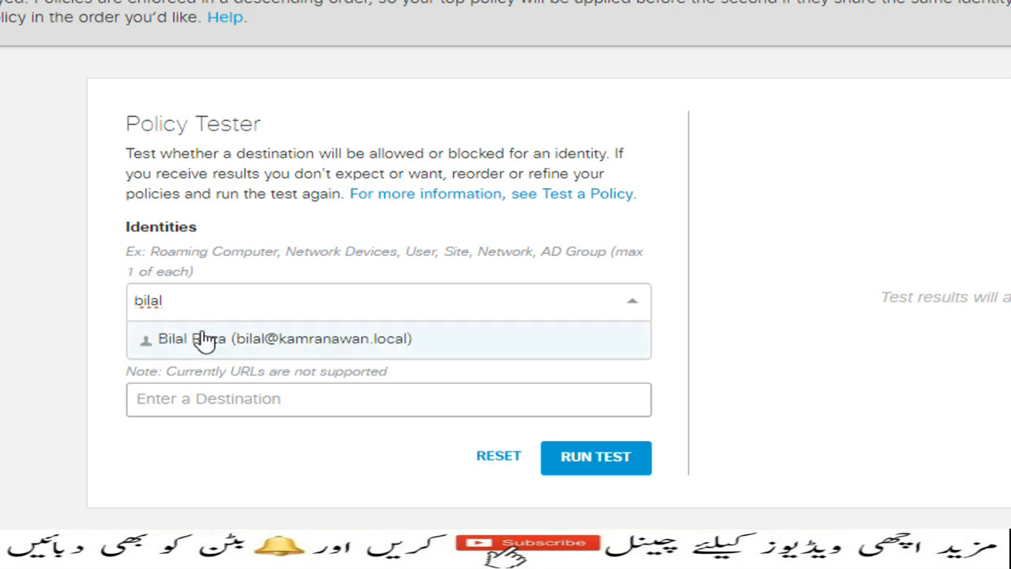
{"action": "left_click", "coordinate": [190, 342]}
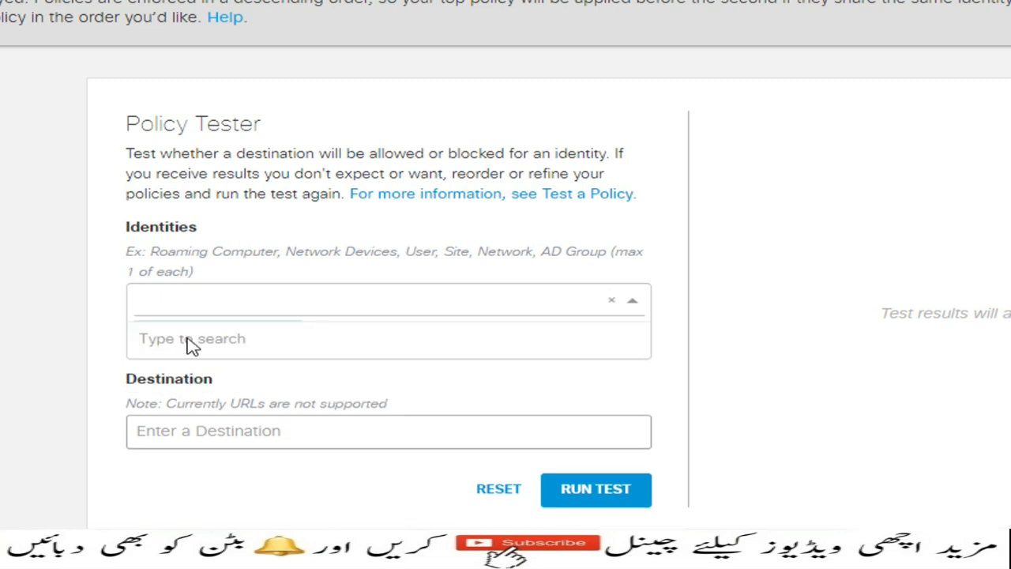
{"action": "left_click", "coordinate": [234, 440]}
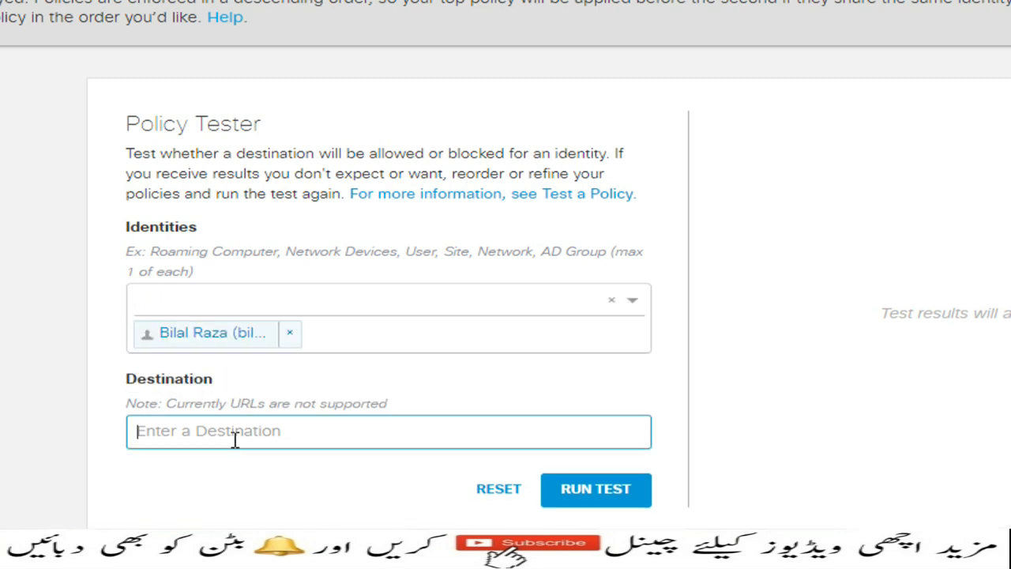
- Try to add administrator as a second user identity in the Policy Tester, and clear all selected identities
{"action": "left_click", "coordinate": [277, 303]}
{"action": "type", "text": "admi"}
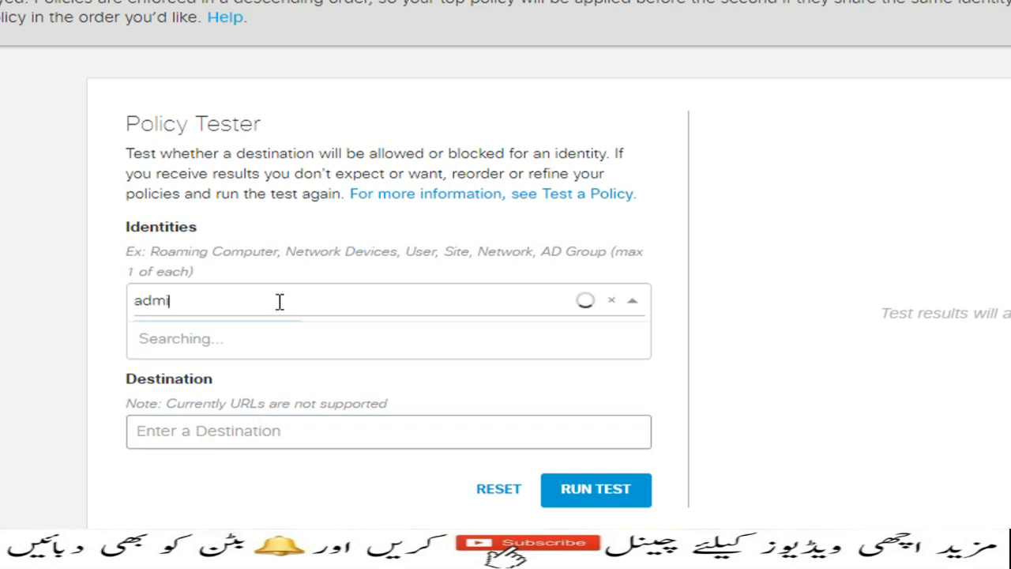
{"action": "type", "text": "nistrator"}
{"action": "left_click", "coordinate": [278, 343]}
{"action": "left_click", "coordinate": [315, 433]}
{"action": "left_click", "coordinate": [390, 304]}
{"action": "left_click", "coordinate": [320, 340]}
{"action": "left_click", "coordinate": [271, 431]}
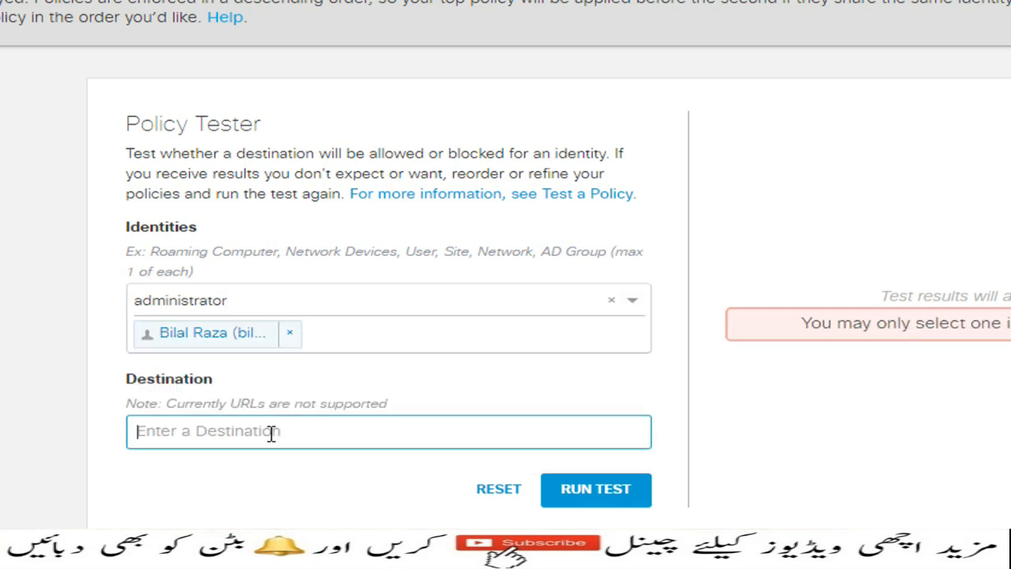
{"action": "left_click", "coordinate": [379, 290]}
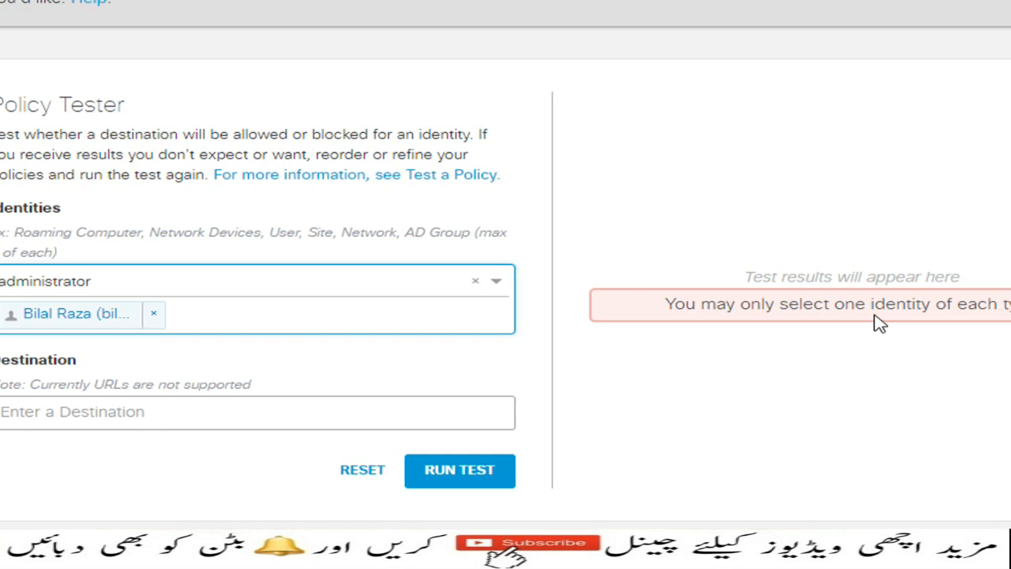
{"action": "left_click", "coordinate": [366, 281]}
{"action": "left_click", "coordinate": [263, 382]}
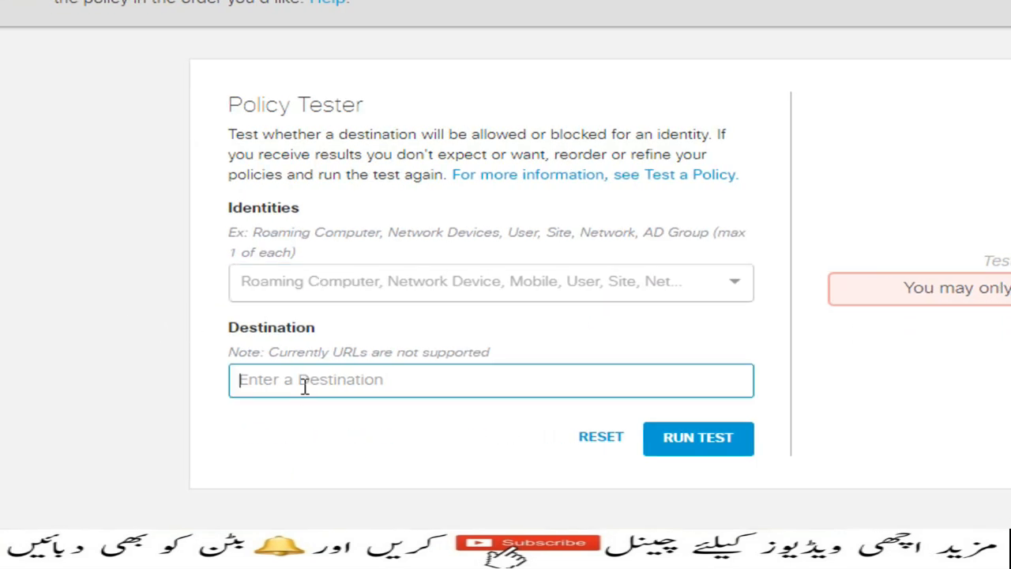
- Search the Policy Tester identities for the AD user and select that user as the only identity
{"action": "left_click", "coordinate": [369, 286]}
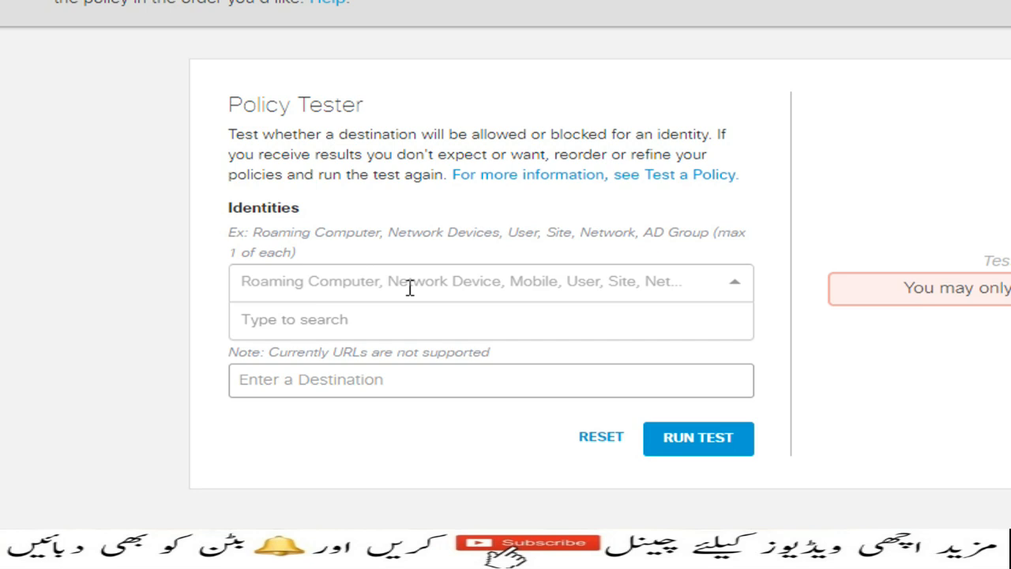
{"action": "type", "text": "bila"}
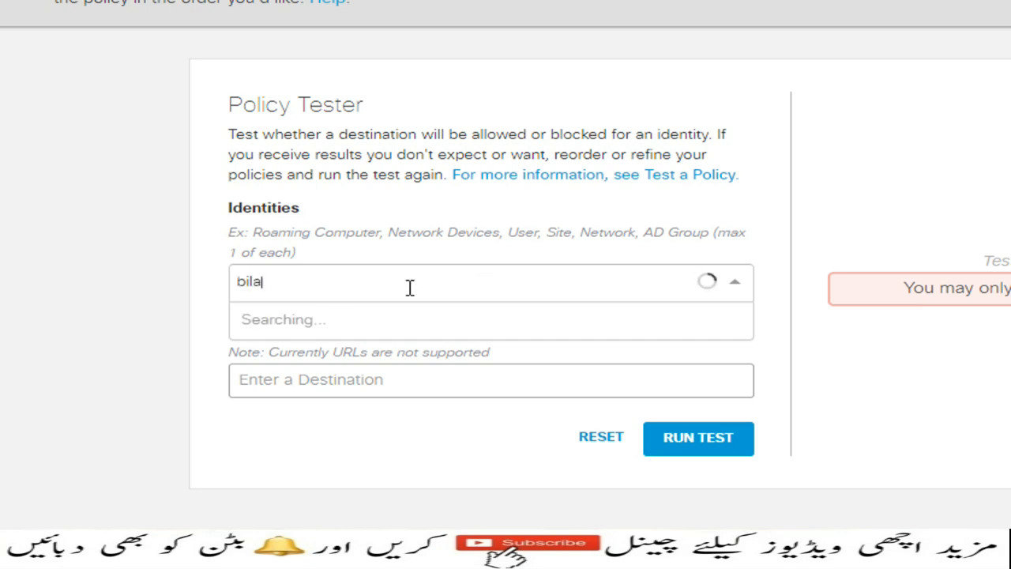
{"action": "type", "text": "l"}
{"action": "left_click", "coordinate": [388, 319]}
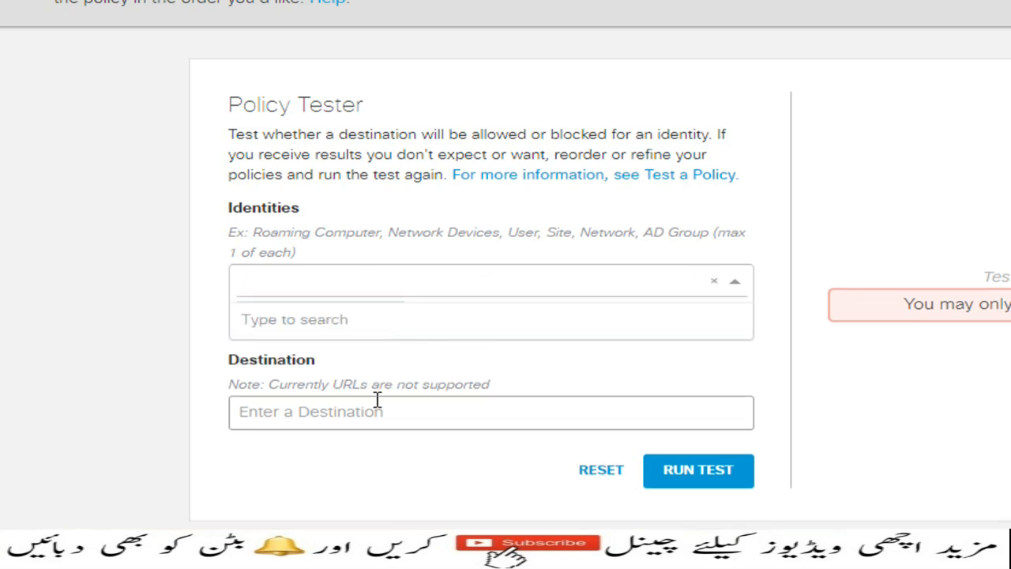
- Set the test destination to facebook.com and run the policy test
{"action": "left_click", "coordinate": [358, 412]}
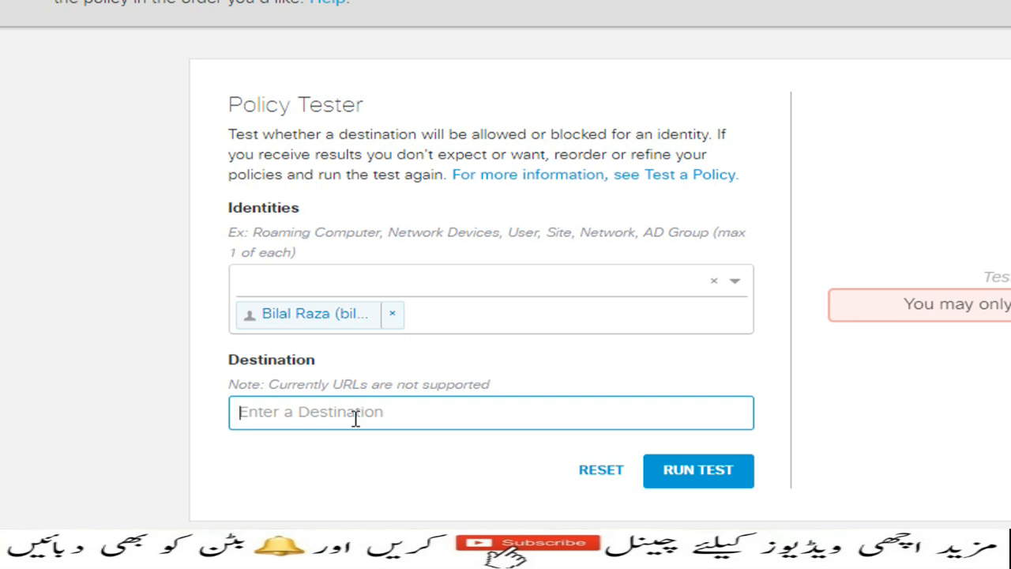
{"action": "type", "text": "faceboo"}
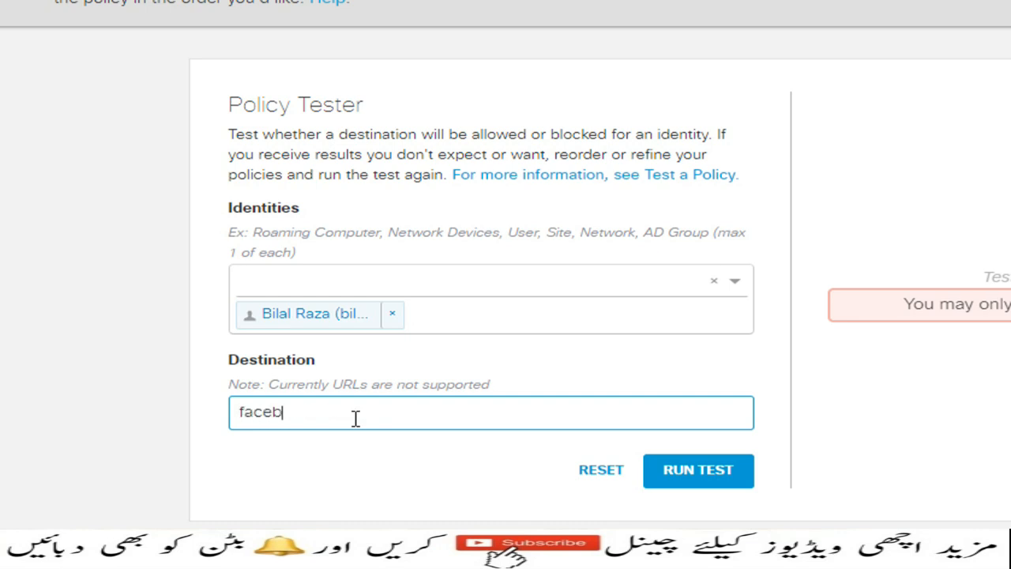
{"action": "type", "text": "k.com"}
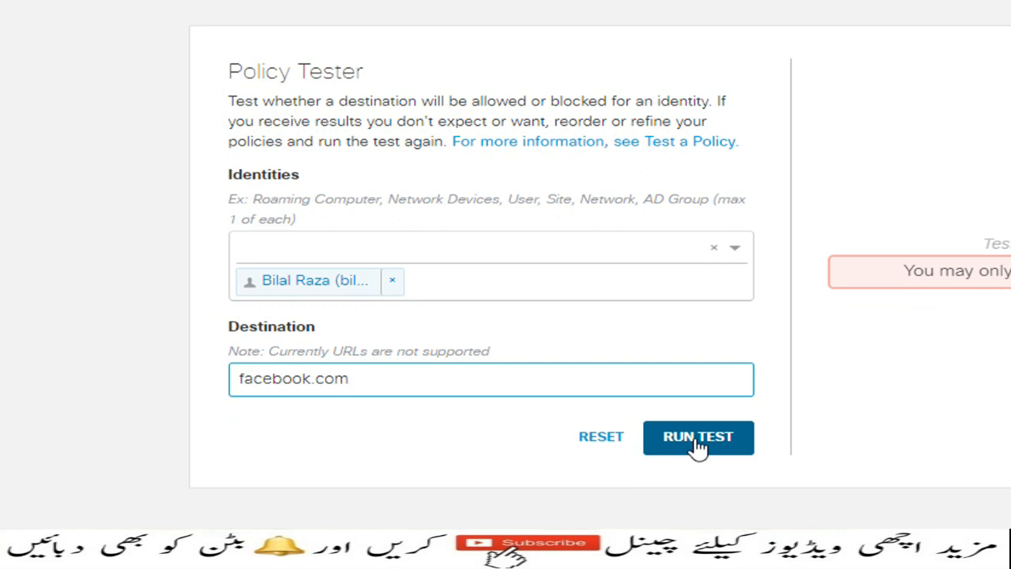
{"action": "left_click", "coordinate": [699, 477]}
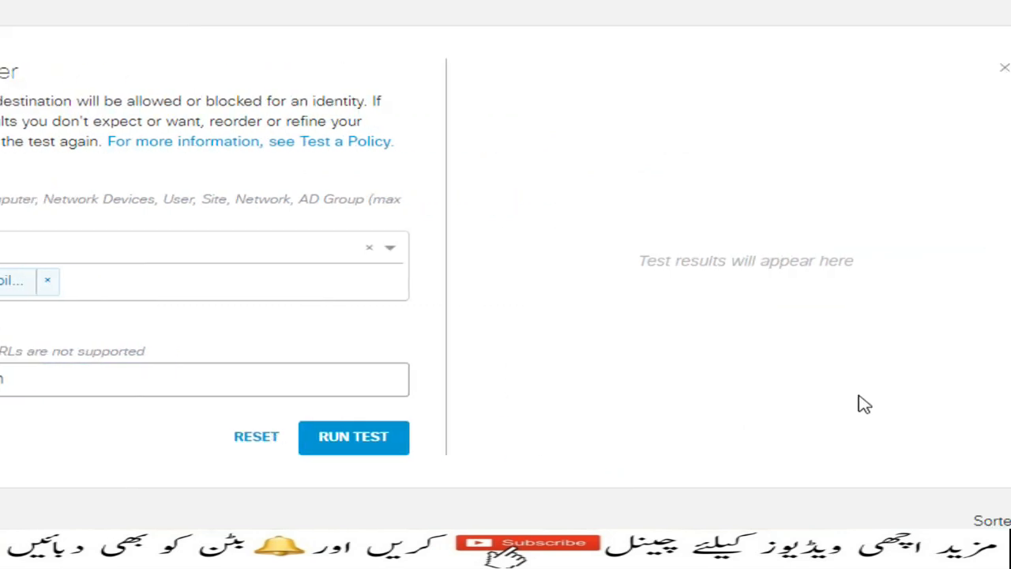
{"action": "left_click", "coordinate": [389, 447]}
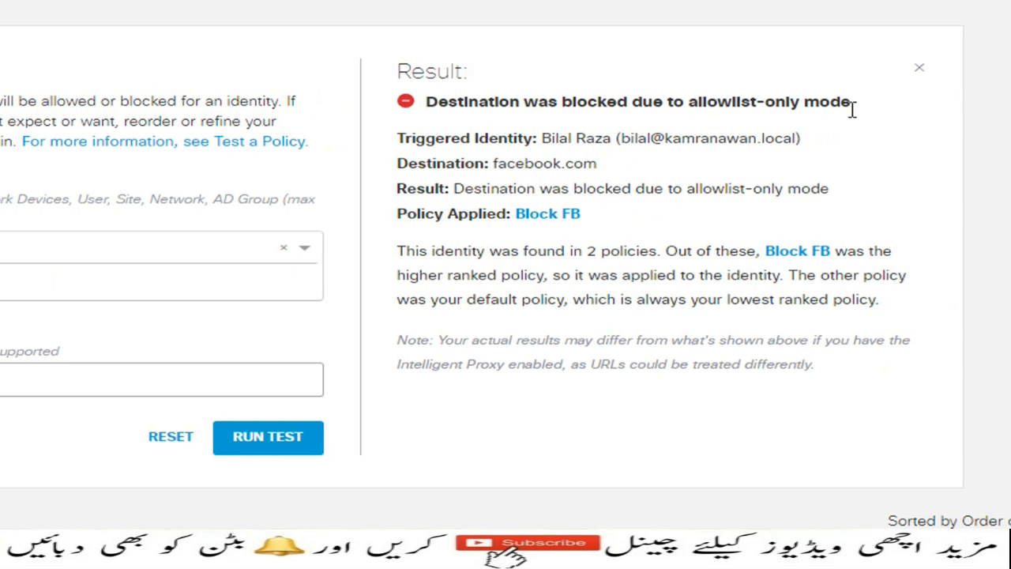
- Review the test result's identity, destination, outcome and applied policy, and close the Policy Tester
{"action": "left_click_drag", "start_coordinate": [401, 139], "coordinate": [605, 169]}
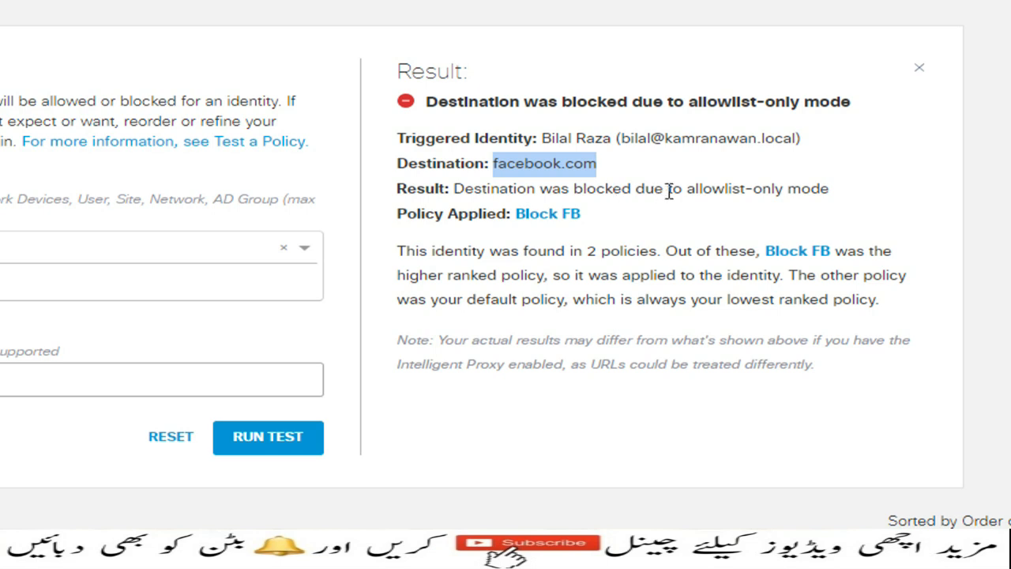
{"action": "left_click_drag", "start_coordinate": [668, 190], "coordinate": [813, 190]}
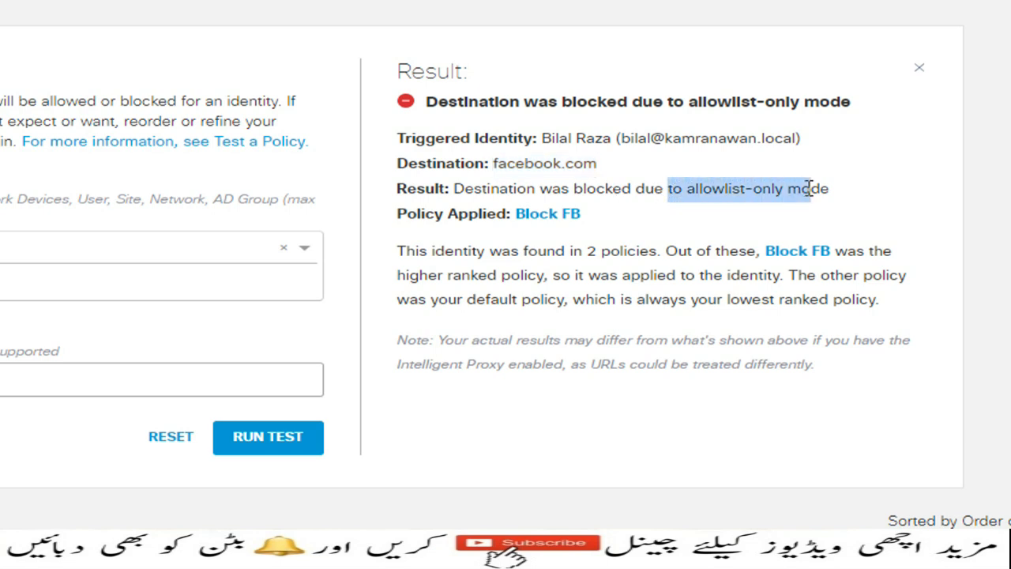
{"action": "left_click", "coordinate": [405, 214]}
{"action": "left_click_drag", "start_coordinate": [405, 213], "coordinate": [558, 218]}
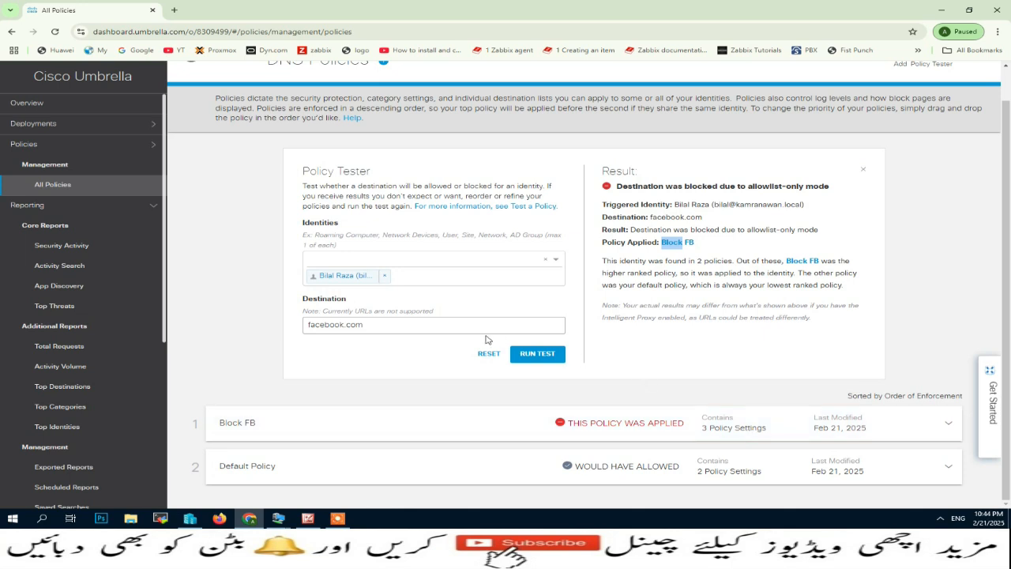
{"action": "left_click", "coordinate": [866, 173]}
{"action": "left_click", "coordinate": [863, 172]}
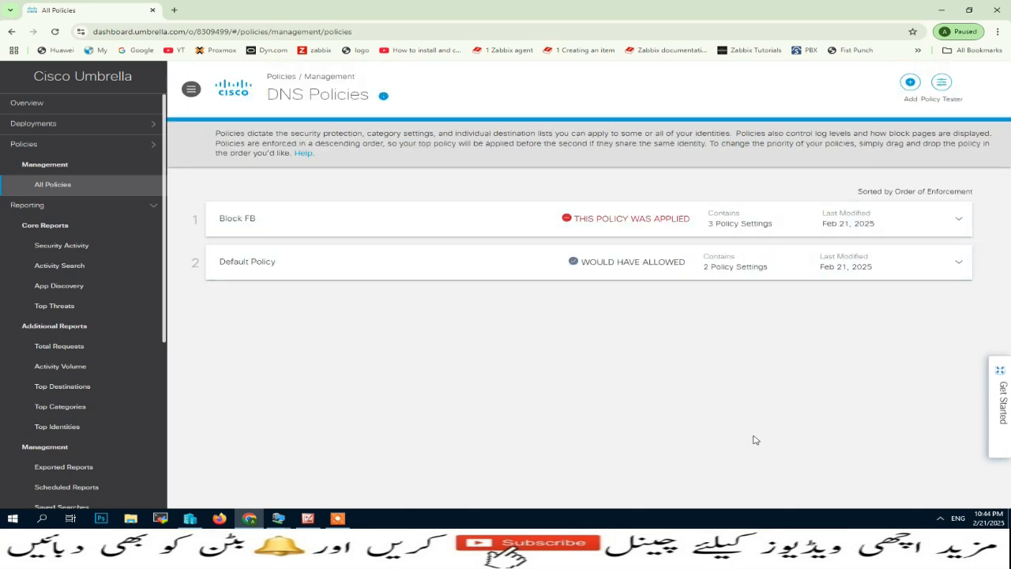
- Examine the application settings of the Block FB policy, including the Social Networking category, and leave the policy without saving
{"action": "left_click", "coordinate": [960, 219]}
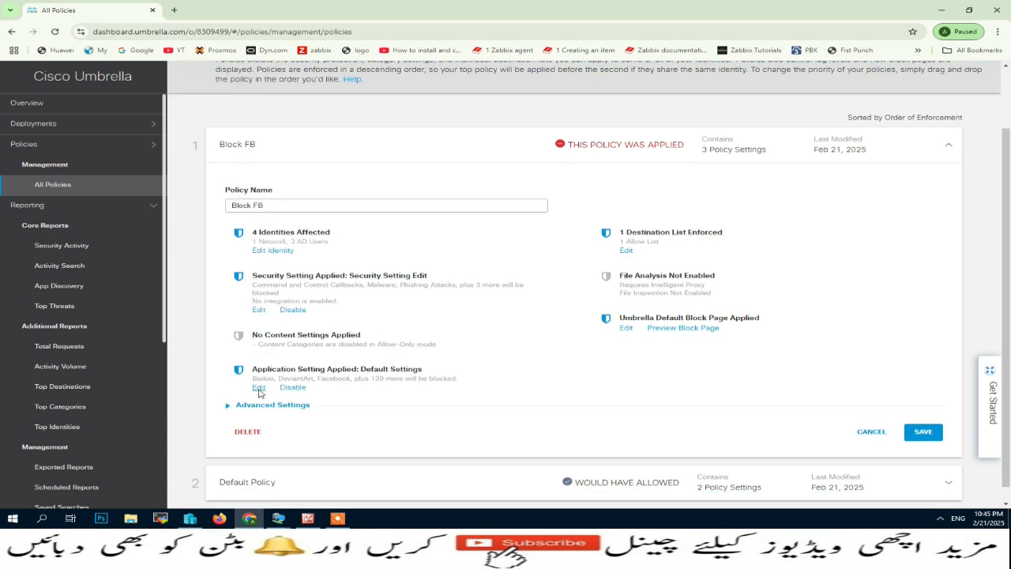
{"action": "left_click", "coordinate": [258, 387]}
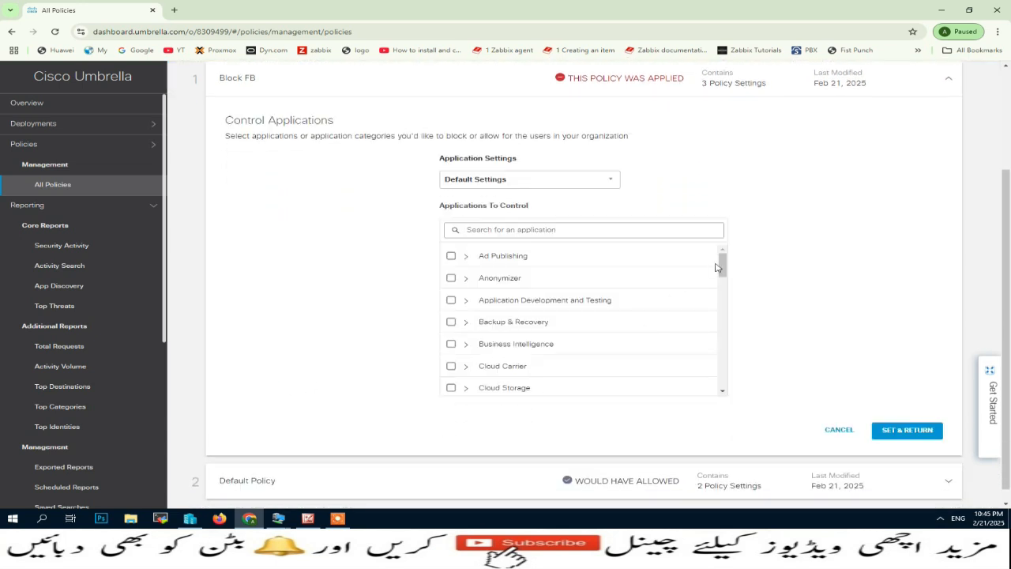
{"action": "left_click_drag", "start_coordinate": [720, 266], "coordinate": [727, 365]}
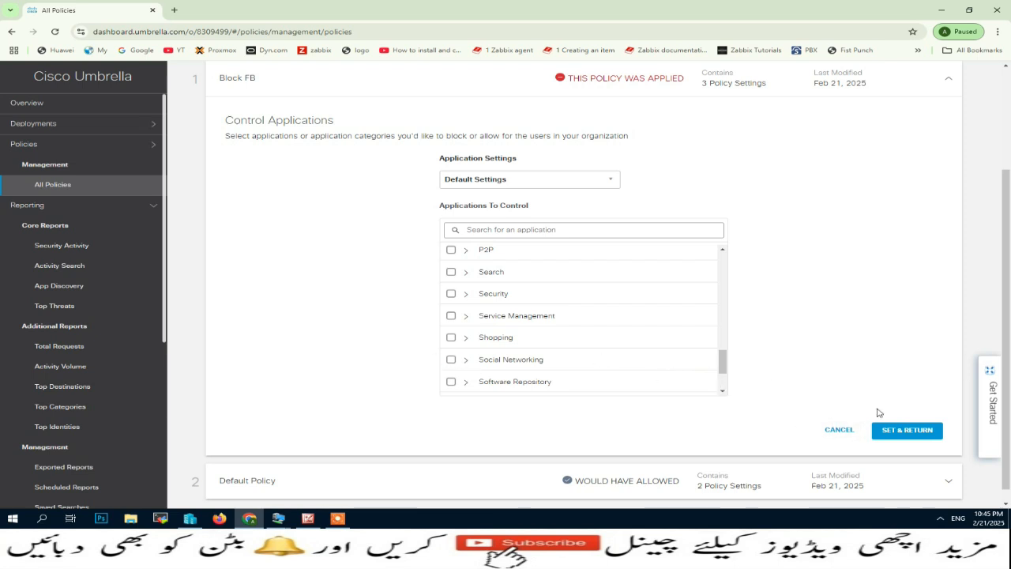
{"action": "left_click", "coordinate": [838, 430]}
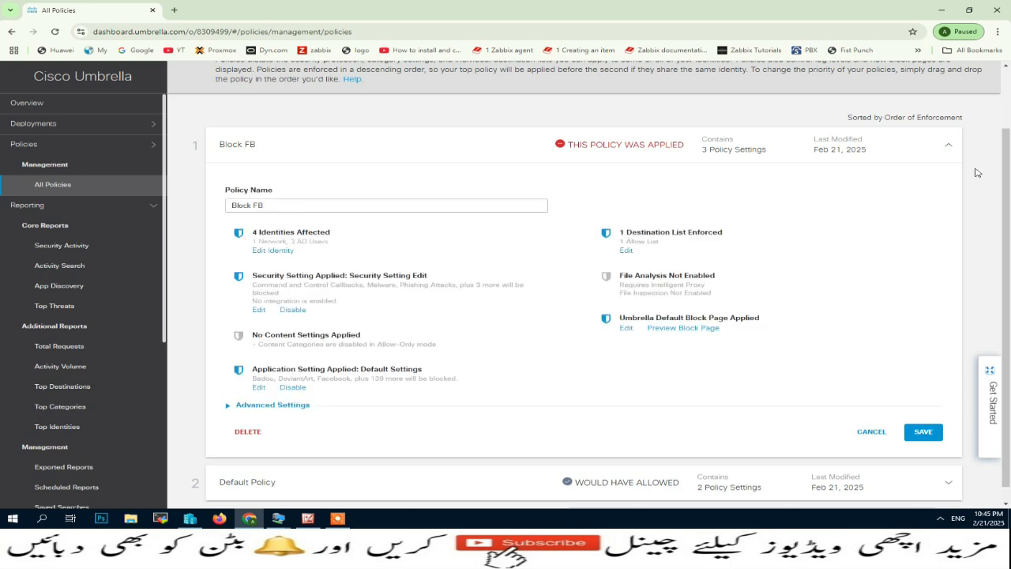
{"action": "left_click", "coordinate": [871, 431]}
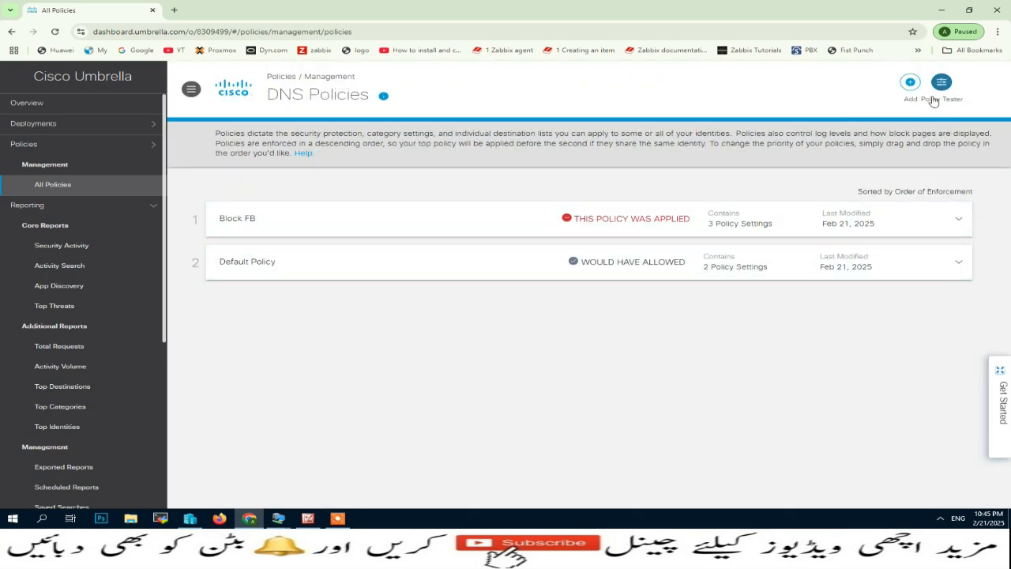